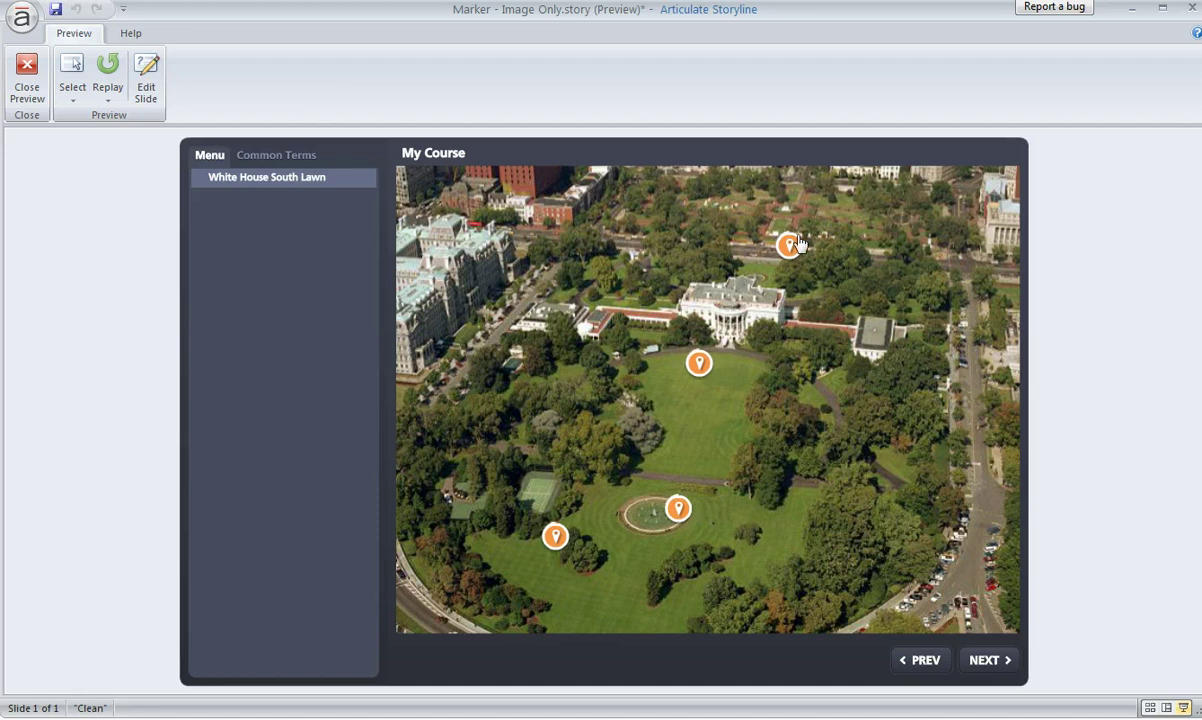
# Open the Pennsylvania Avenue, South Lawn and Beehive marker labels in the preview, then close the preview
pyautogui.click(788, 250)
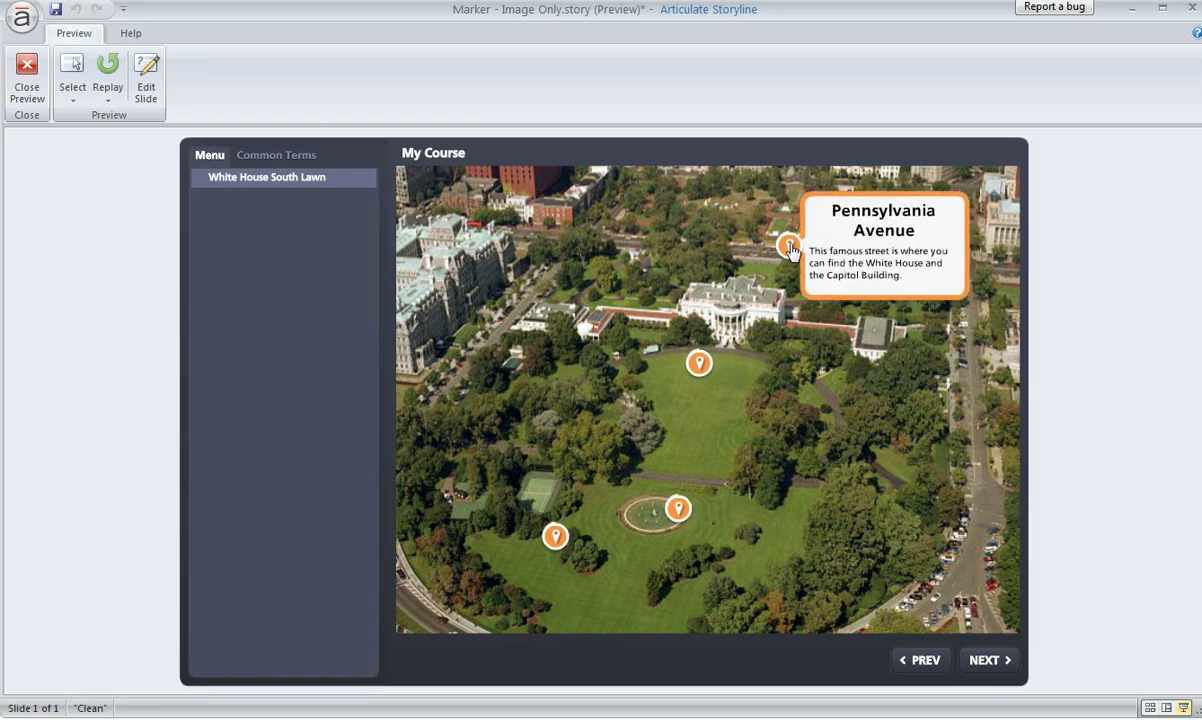
pyautogui.click(701, 366)
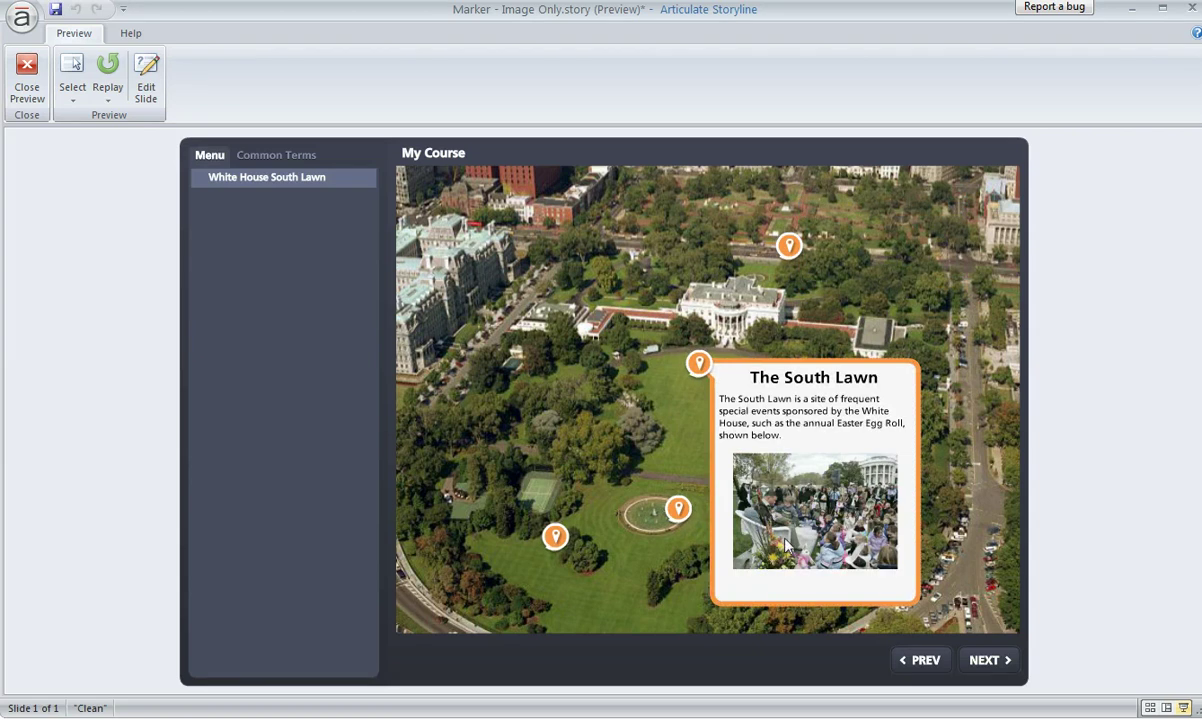
pyautogui.click(553, 539)
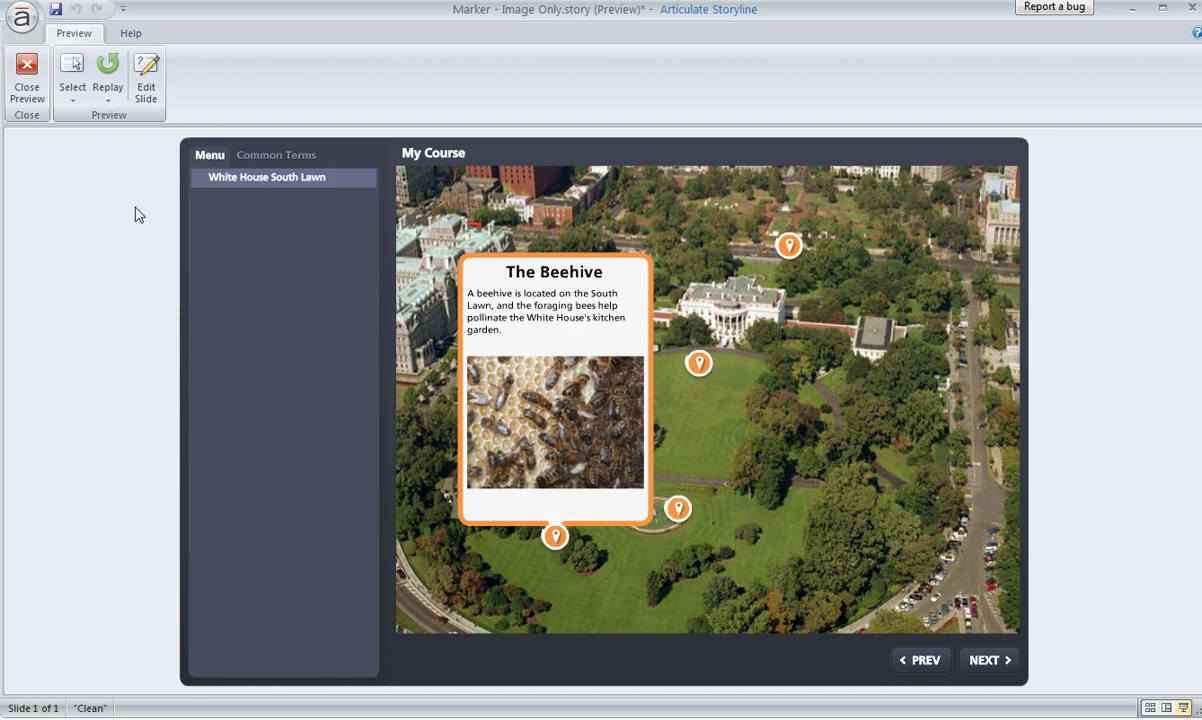
pyautogui.click(26, 70)
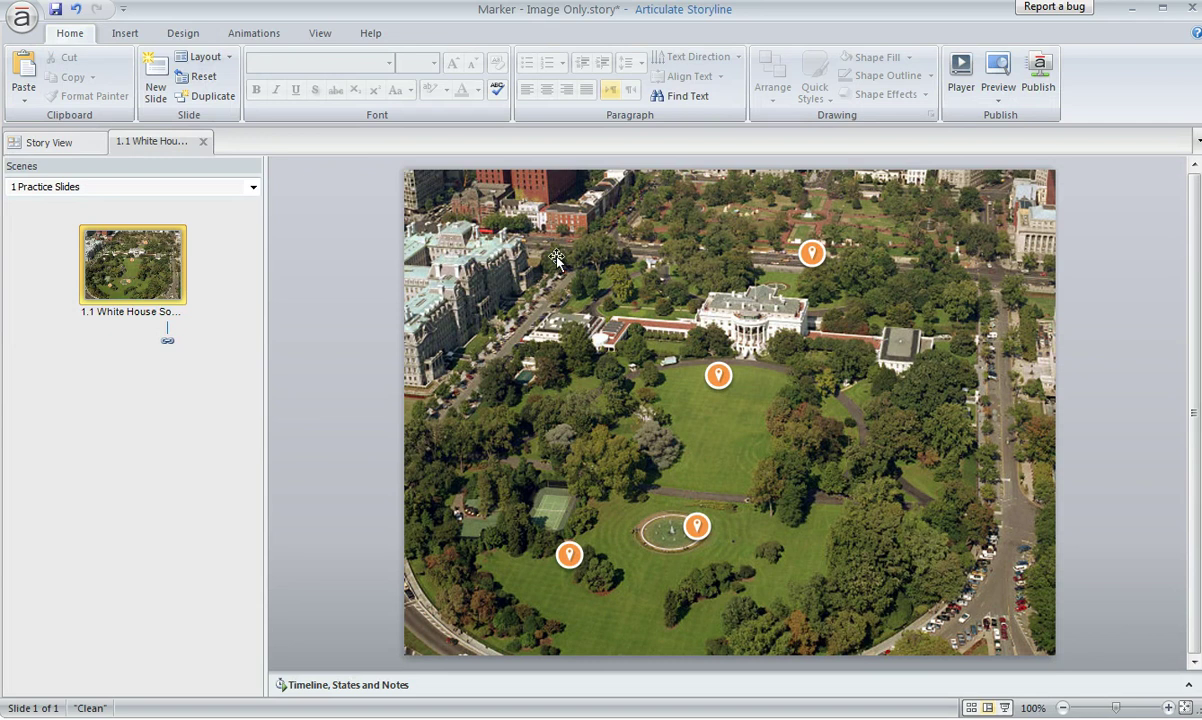
# Insert a down-arrow Navigation marker on the lawn left of the White House
pyautogui.click(125, 34)
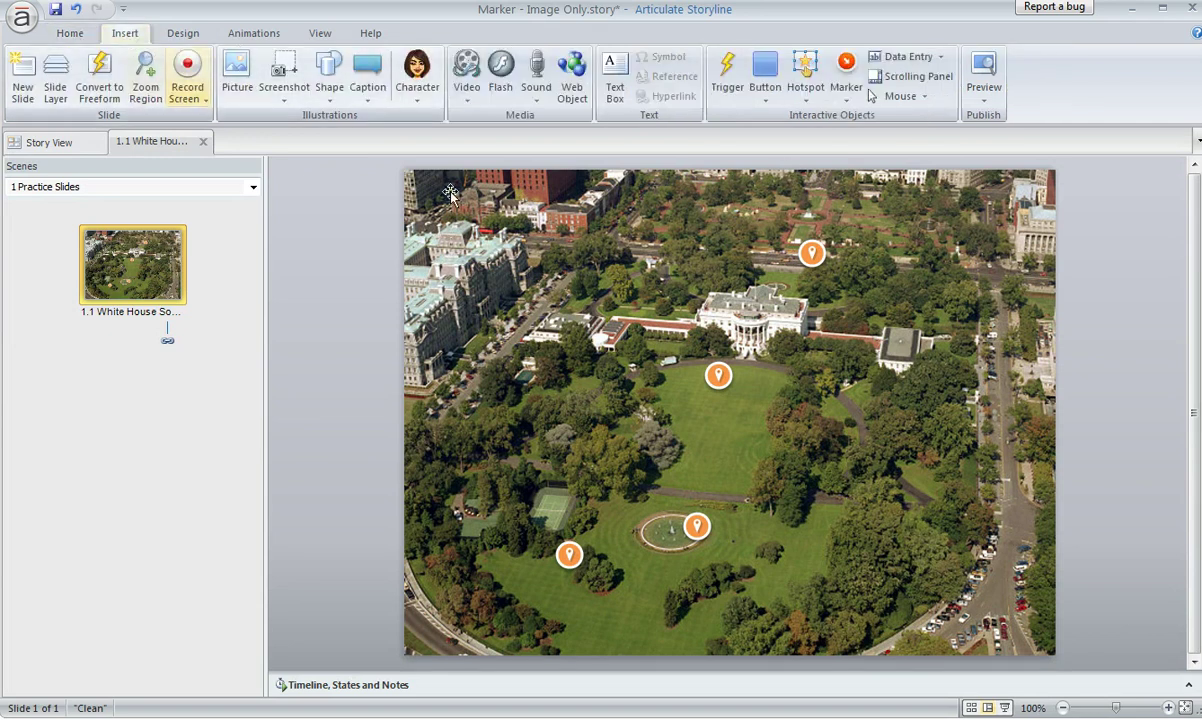
pyautogui.click(846, 100)
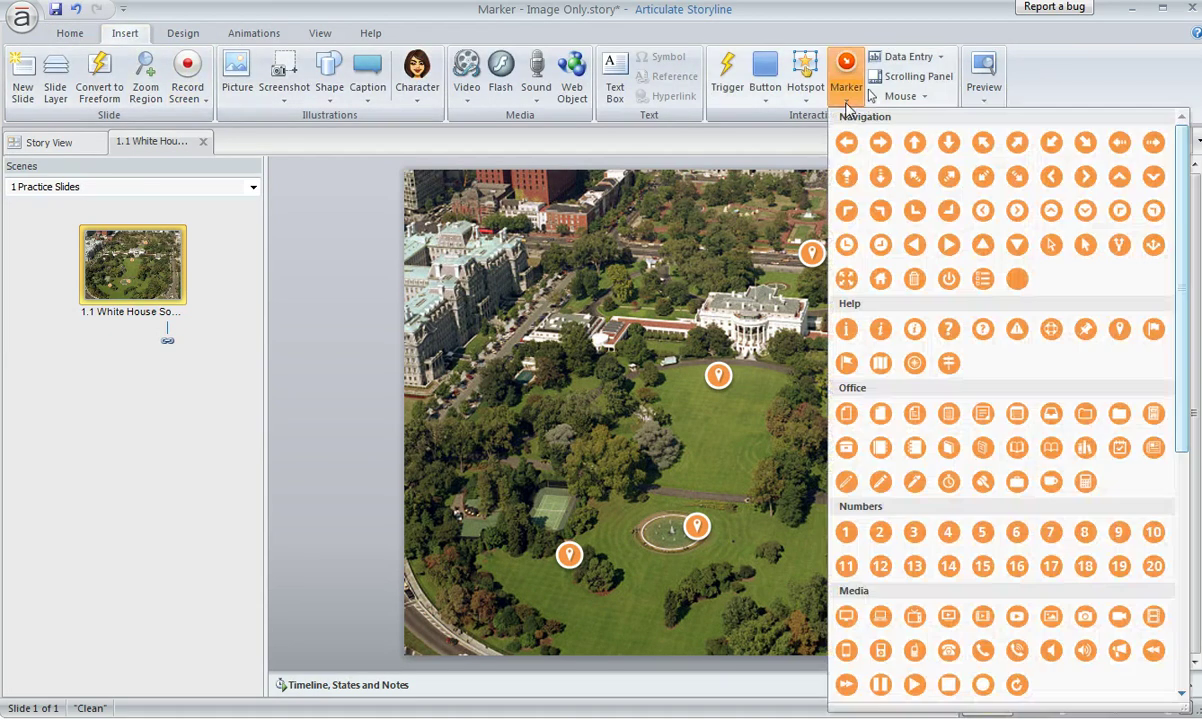
pyautogui.click(880, 142)
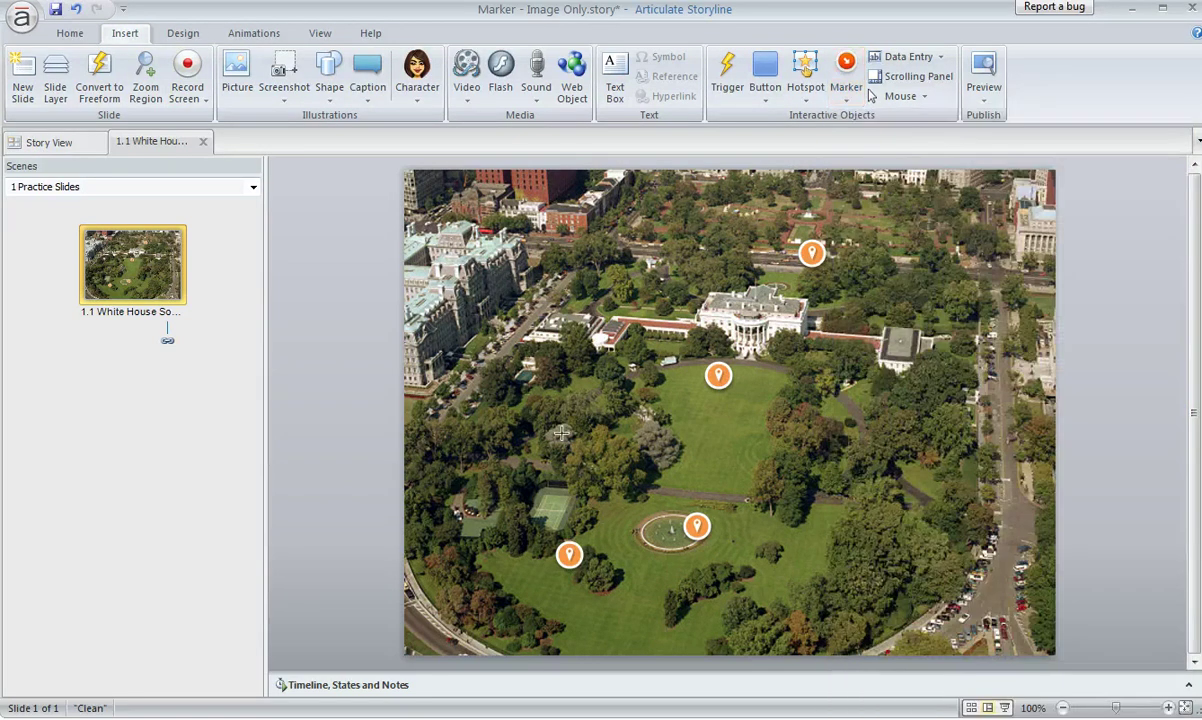
pyautogui.click(562, 434)
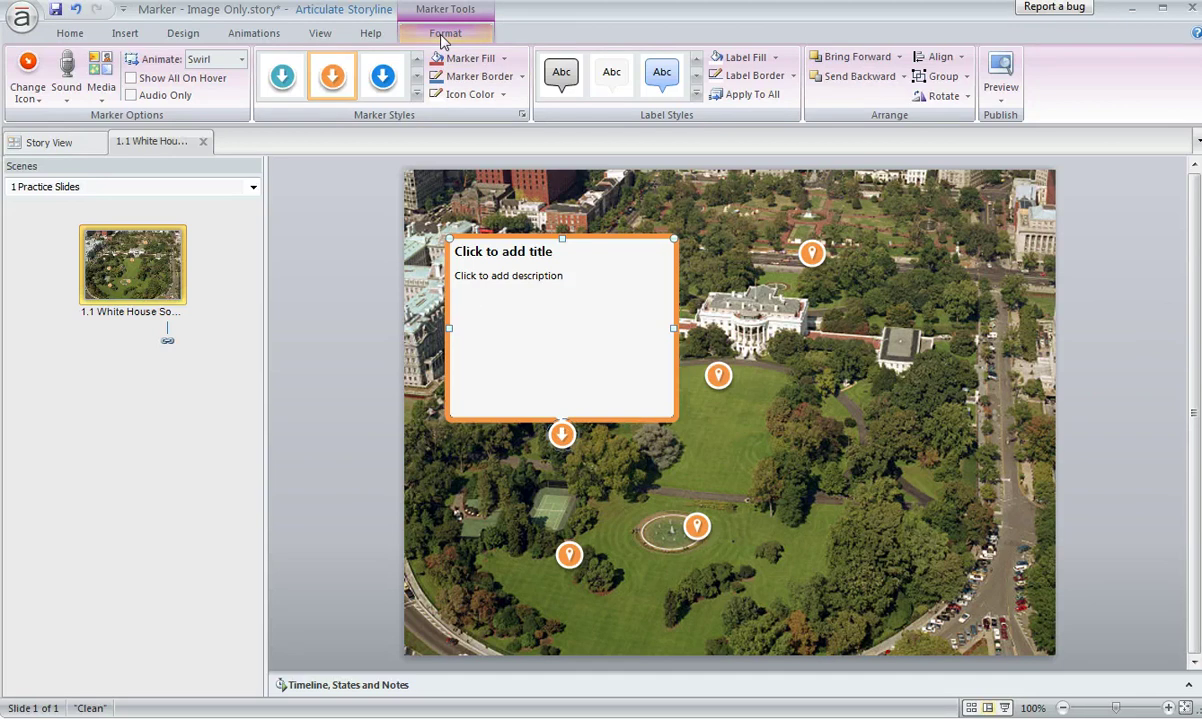
pyautogui.click(108, 90)
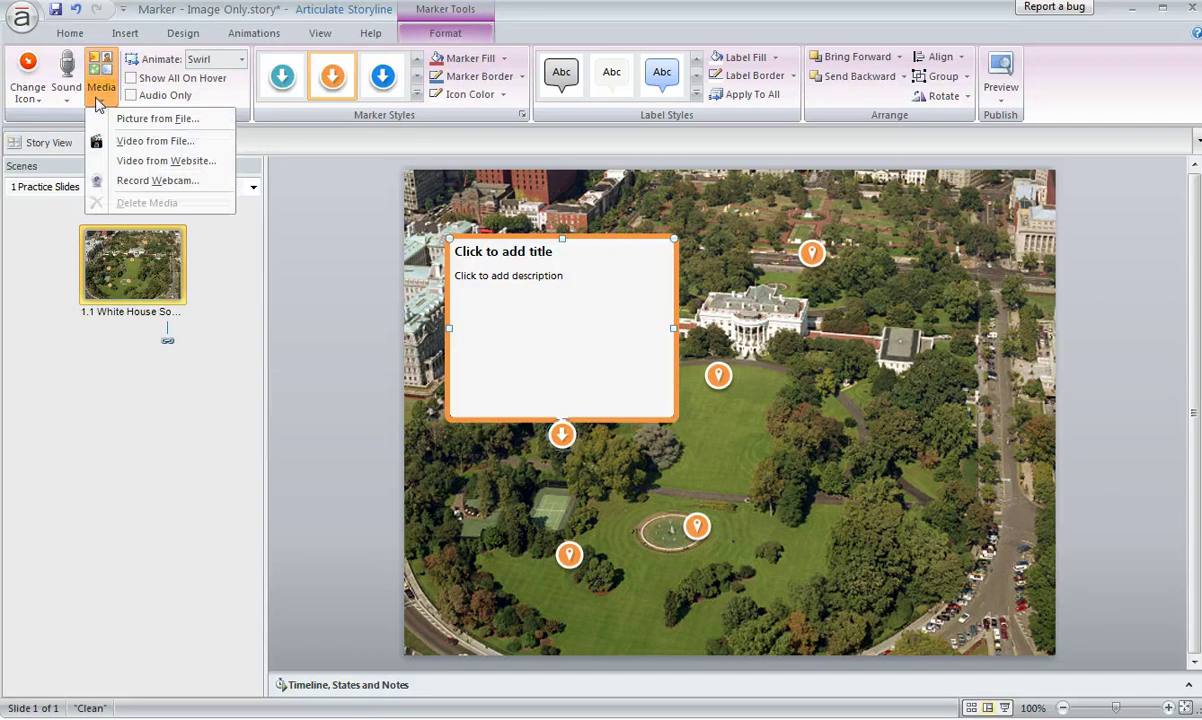
# Insert Bees.jpg as a picture from file into the new marker's label
pyautogui.click(200, 120)
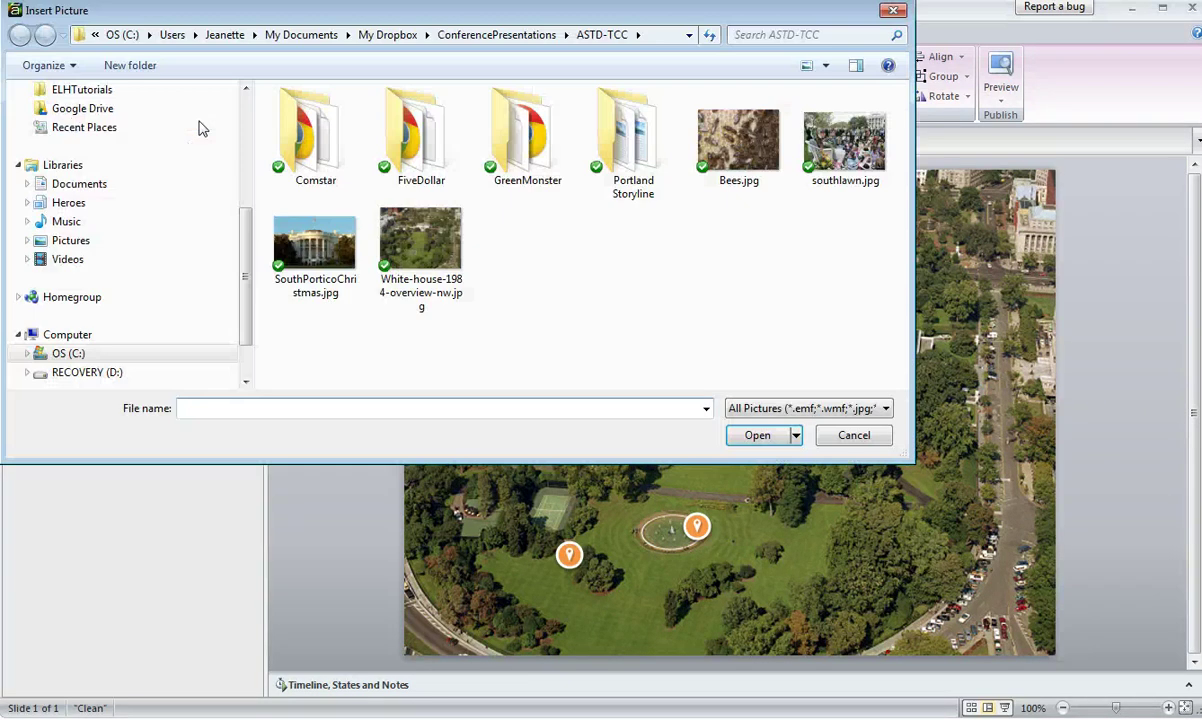
pyautogui.doubleClick(710, 138)
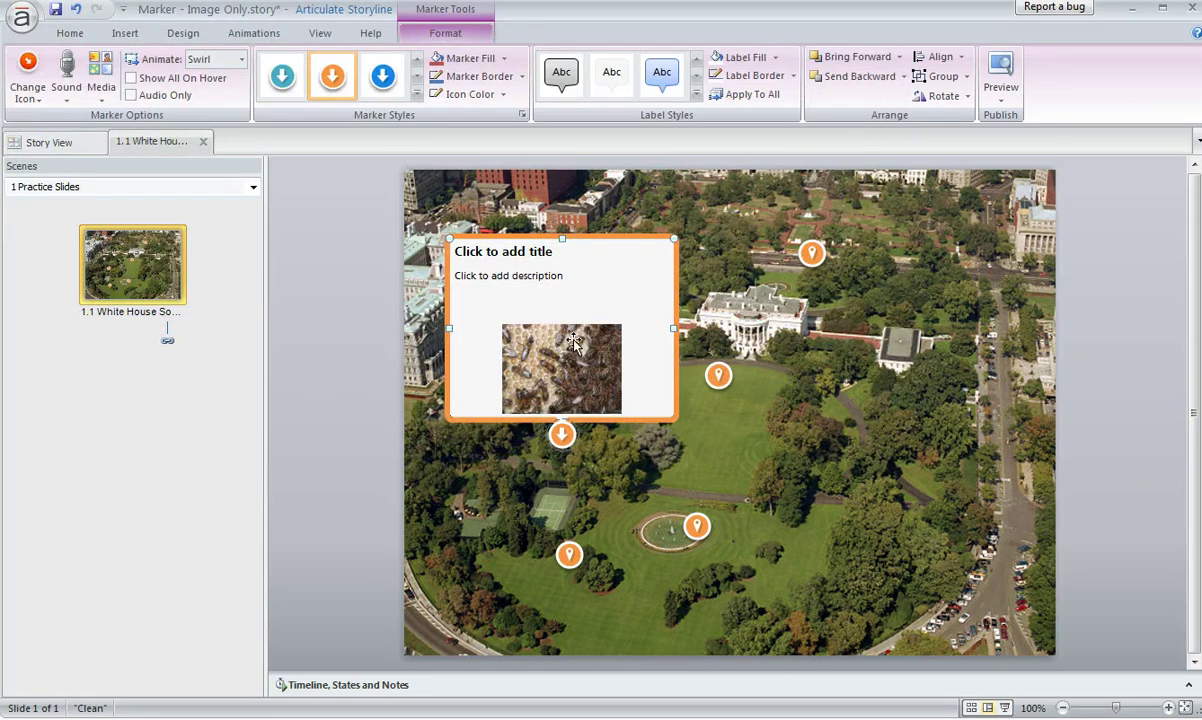
pyautogui.click(574, 341)
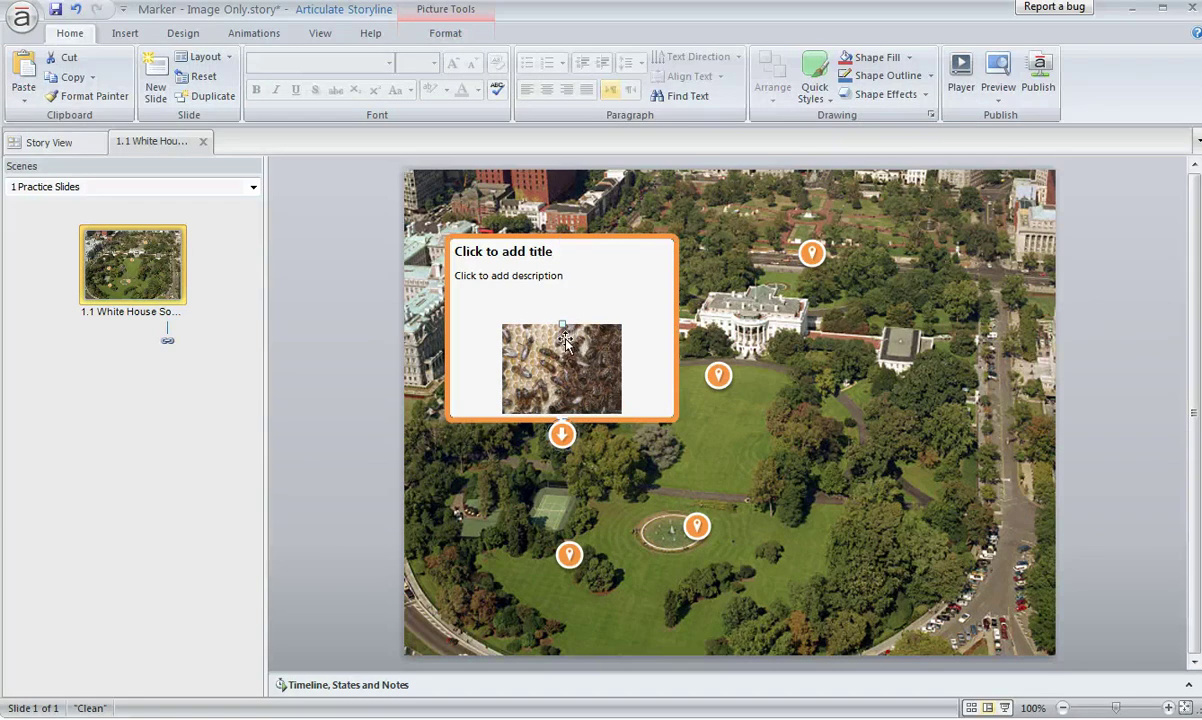
# Narrow the label box and enlarge the bees picture to cover the description placeholder
pyautogui.moveTo(562, 325)
pyautogui.mouseDown()
pyautogui.moveTo(520, 263)
pyautogui.moveTo(536, 307)
pyautogui.mouseUp()
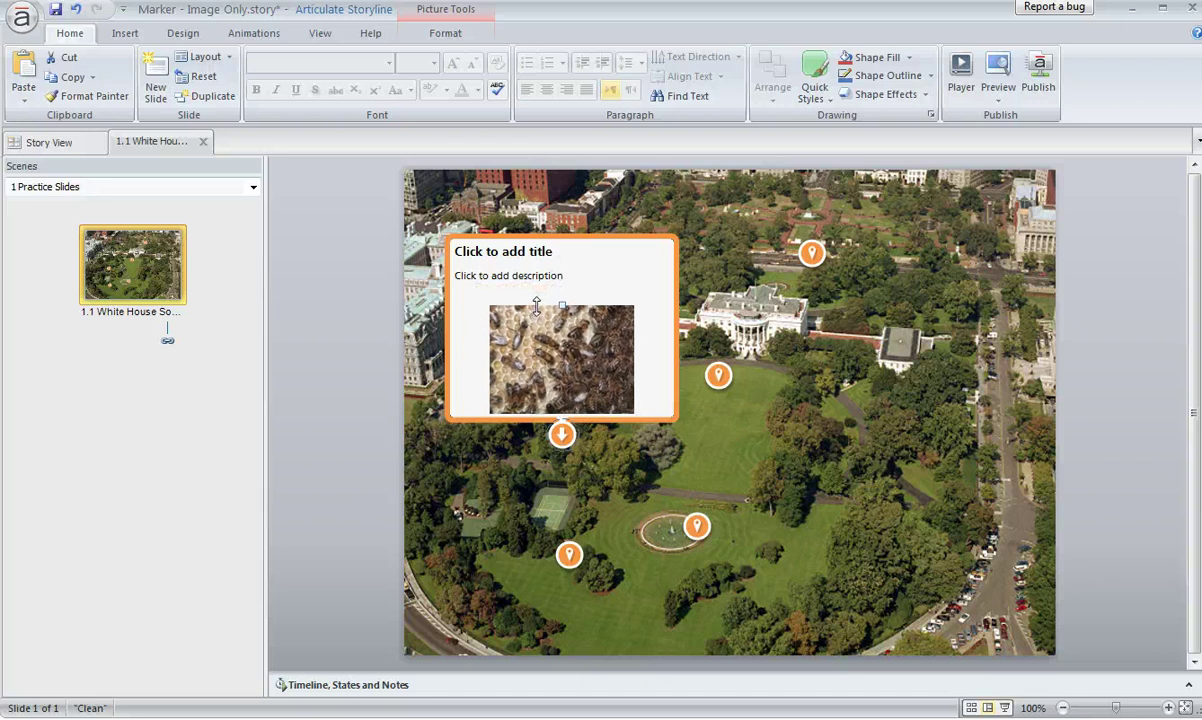
pyautogui.click(557, 236)
pyautogui.moveTo(557, 236)
pyautogui.mouseDown()
pyautogui.moveTo(673, 265)
pyautogui.moveTo(676, 357)
pyautogui.moveTo(665, 305)
pyautogui.moveTo(588, 264)
pyautogui.mouseUp()
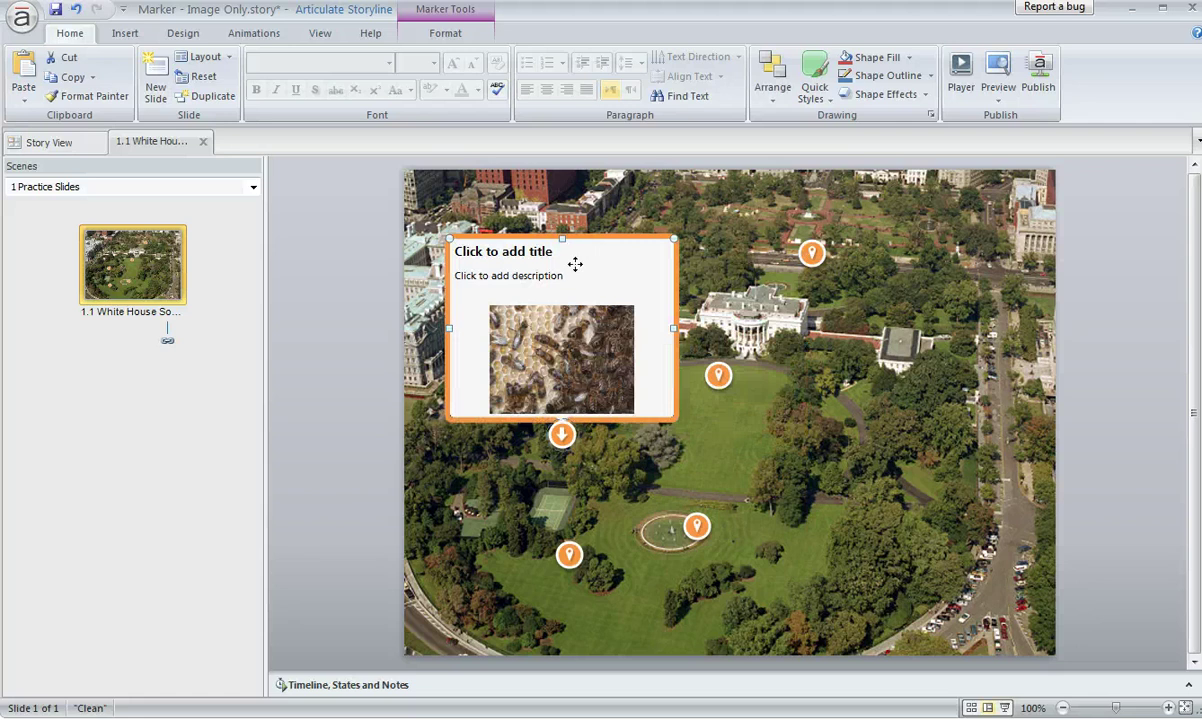
pyautogui.moveTo(449, 328)
pyautogui.mouseDown()
pyautogui.moveTo(474, 332)
pyautogui.moveTo(437, 333)
pyautogui.moveTo(448, 334)
pyautogui.mouseUp()
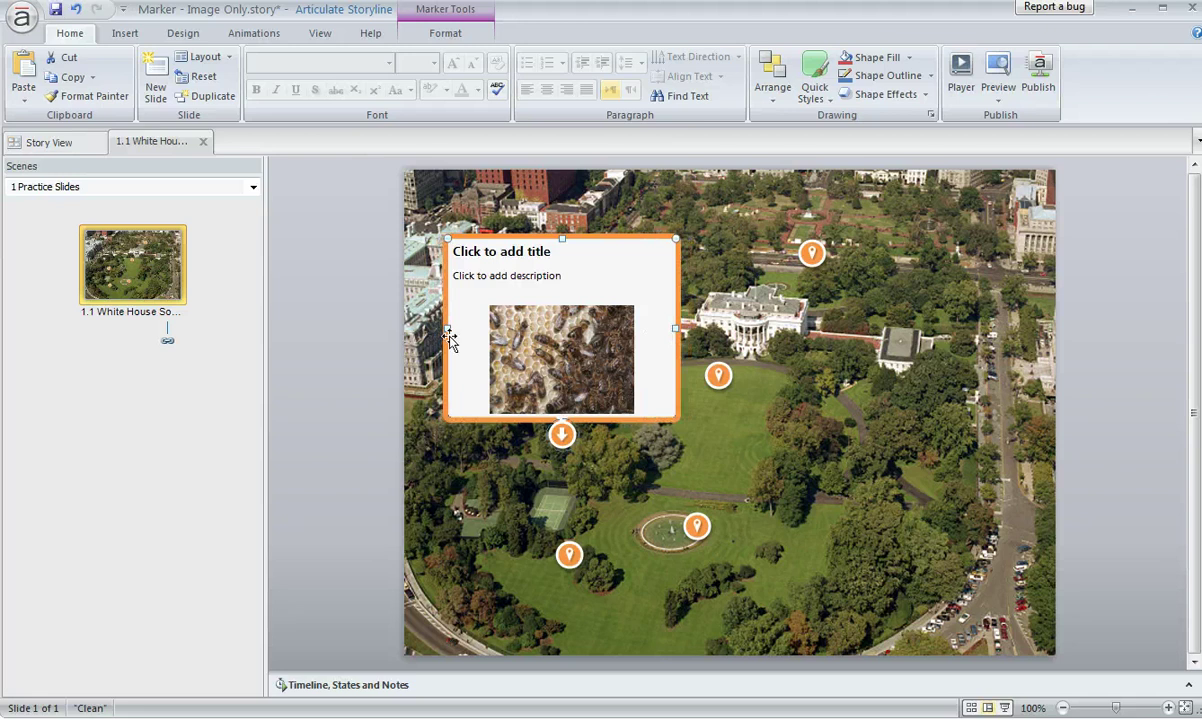
pyautogui.click(580, 336)
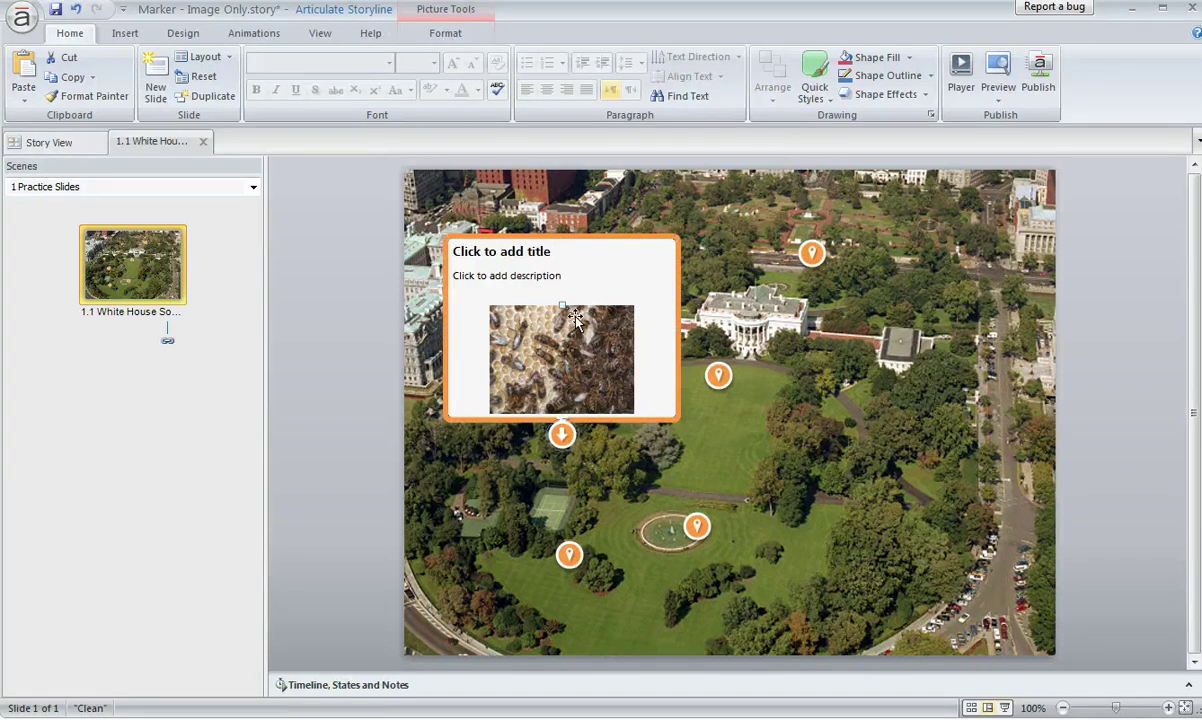
pyautogui.moveTo(561, 303); pyautogui.dragTo(507, 258)
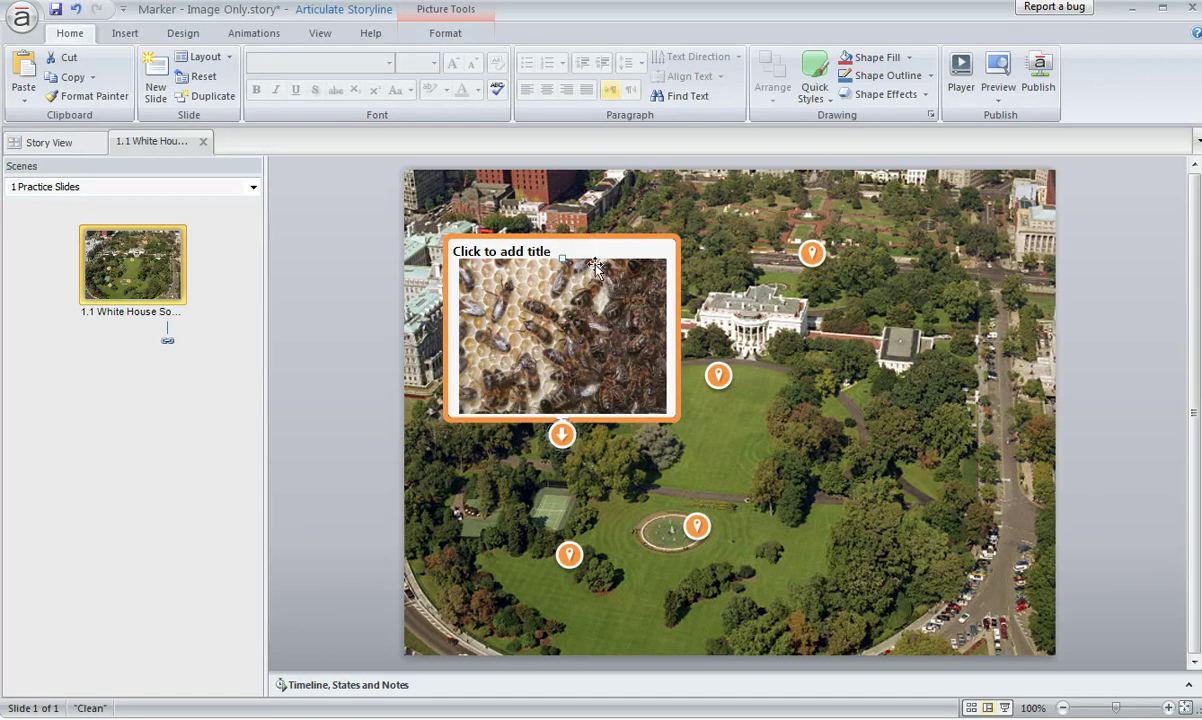
pyautogui.moveTo(563, 256)
pyautogui.mouseDown()
pyautogui.moveTo(558, 236)
pyautogui.moveTo(562, 259)
pyautogui.mouseUp()
pyautogui.click(998, 96)
pyautogui.click(1018, 116)
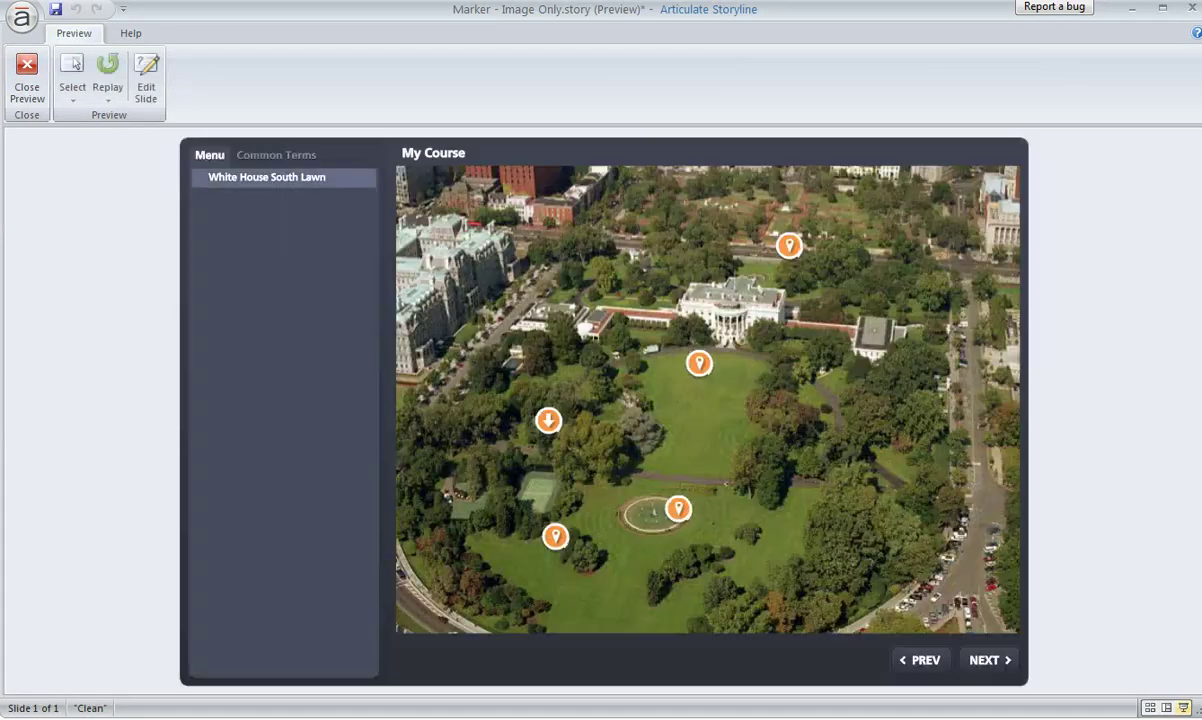
pyautogui.click(548, 421)
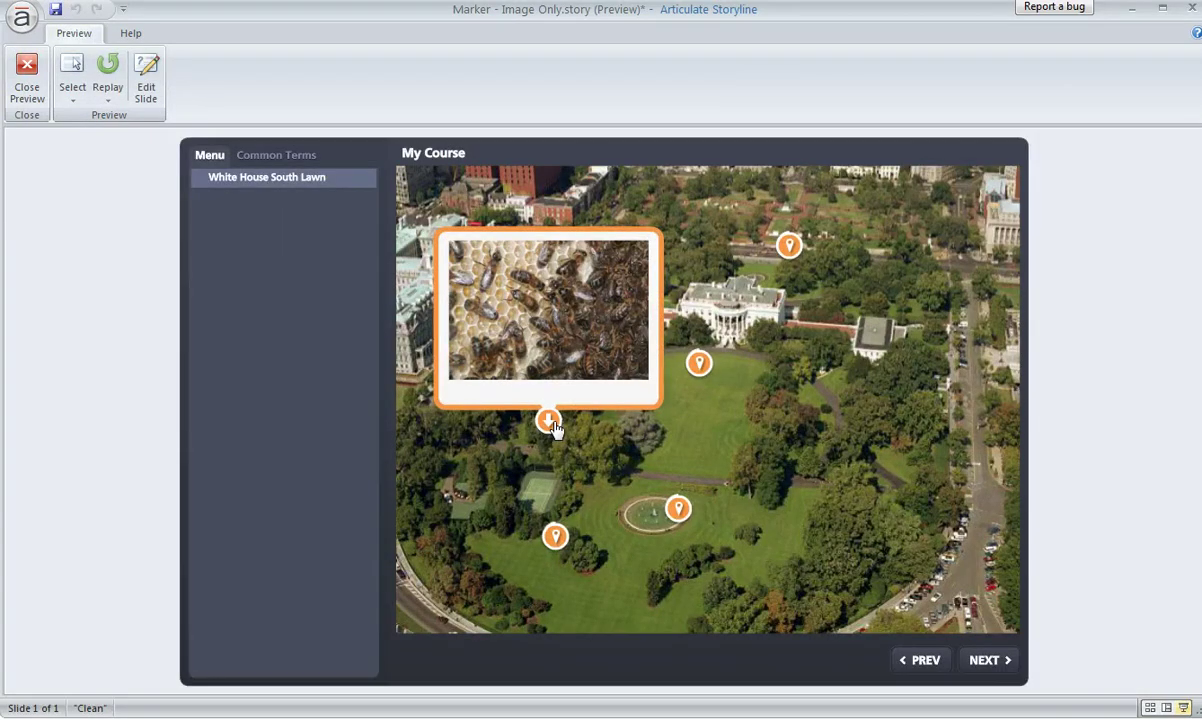
pyautogui.click(618, 451)
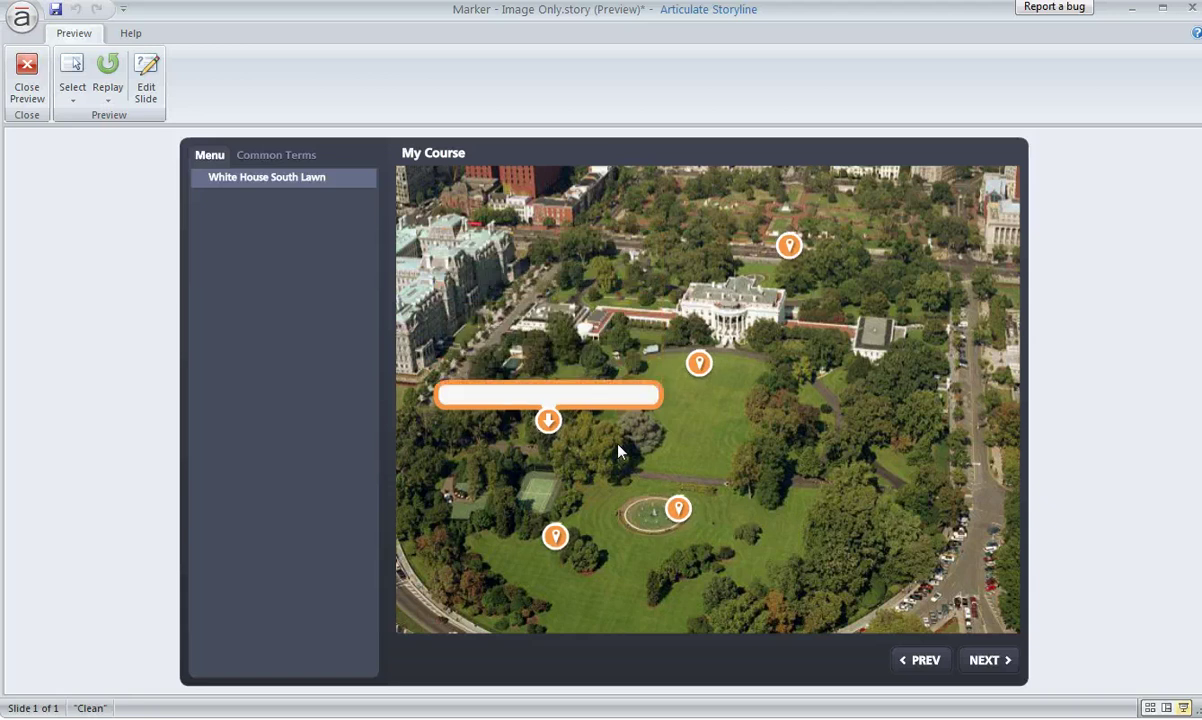
pyautogui.click(550, 423)
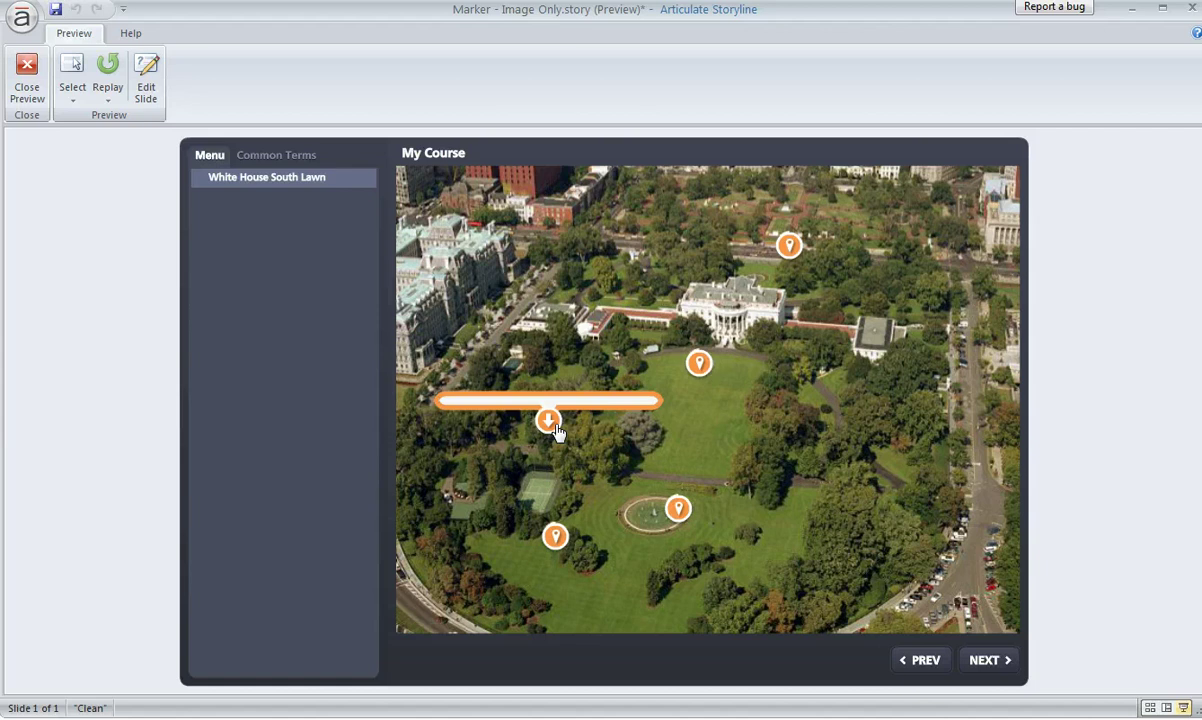
pyautogui.click(549, 421)
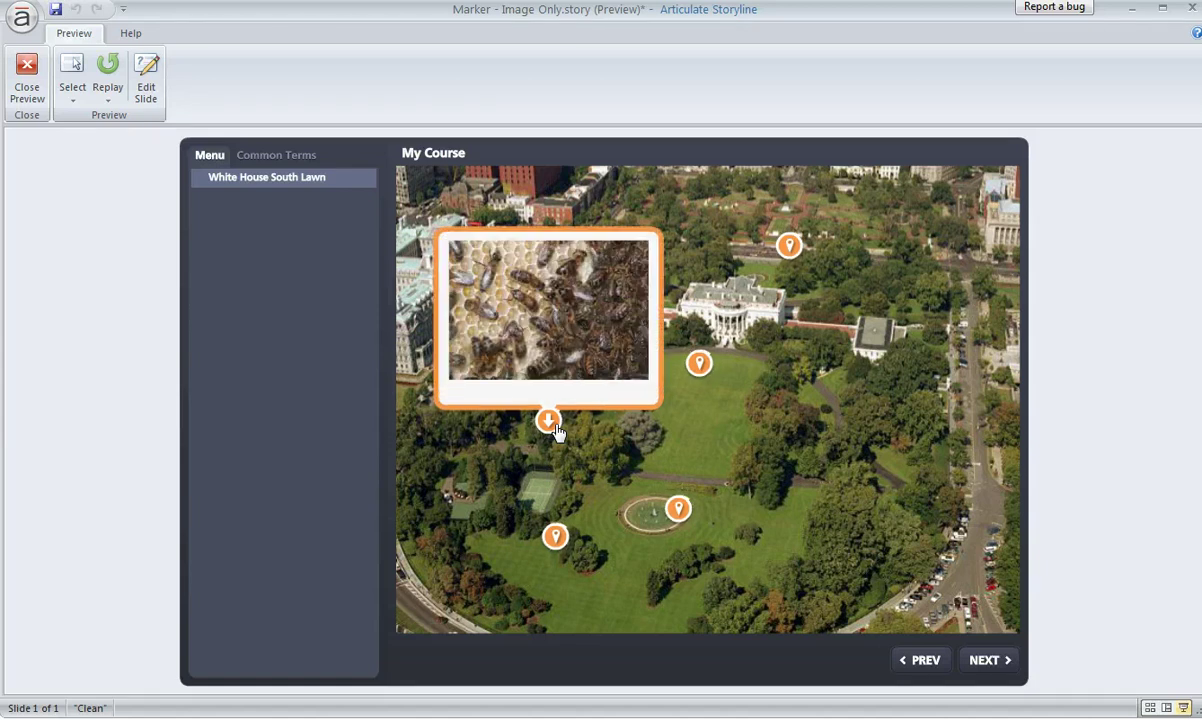
pyautogui.click(27, 66)
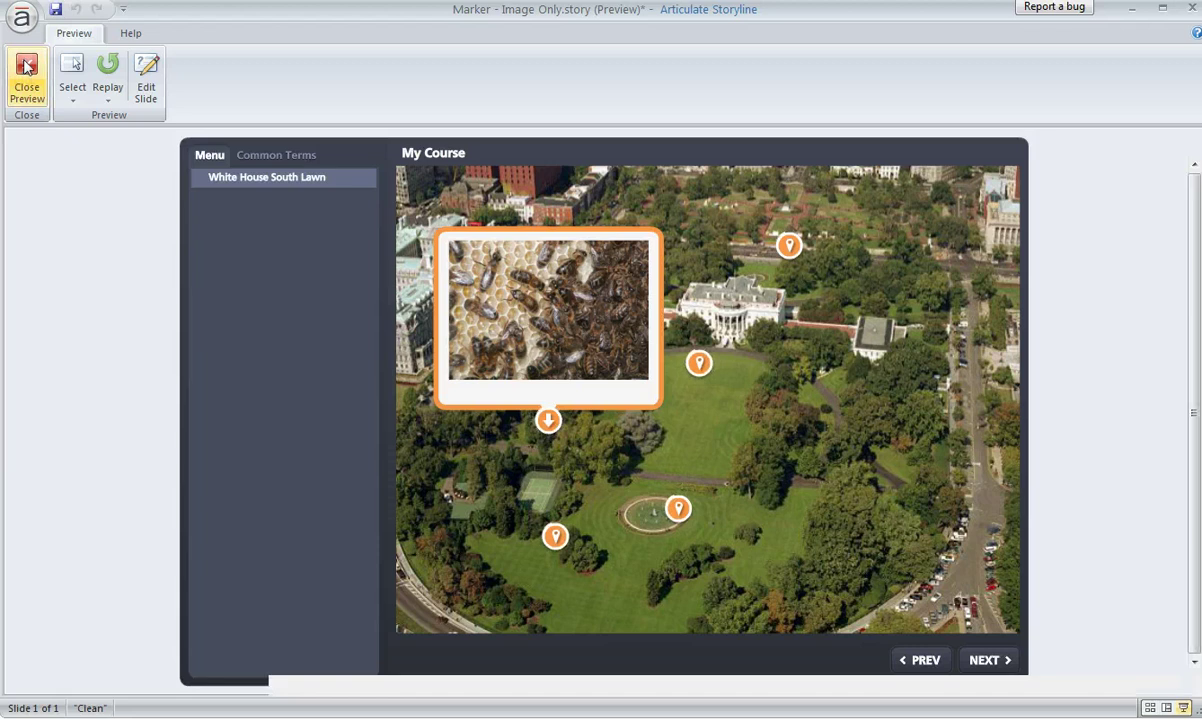
# Turn on Show All On Hover for the bees marker and preview this slide
pyautogui.click(563, 436)
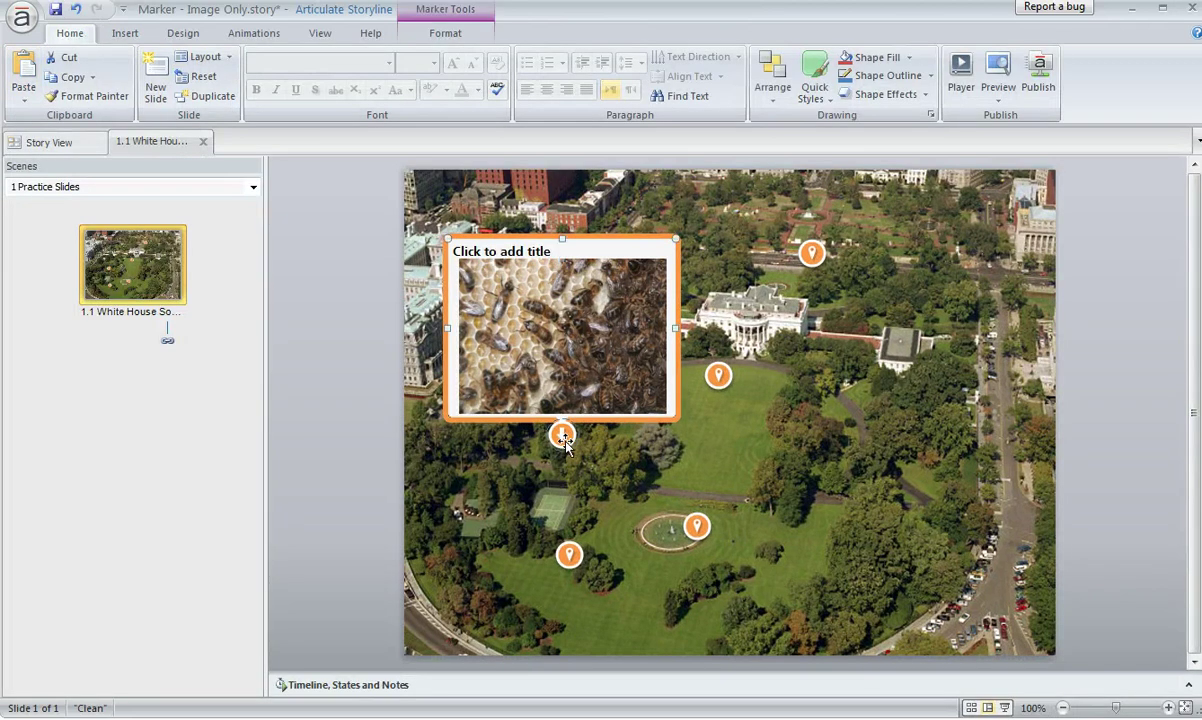
pyautogui.click(442, 36)
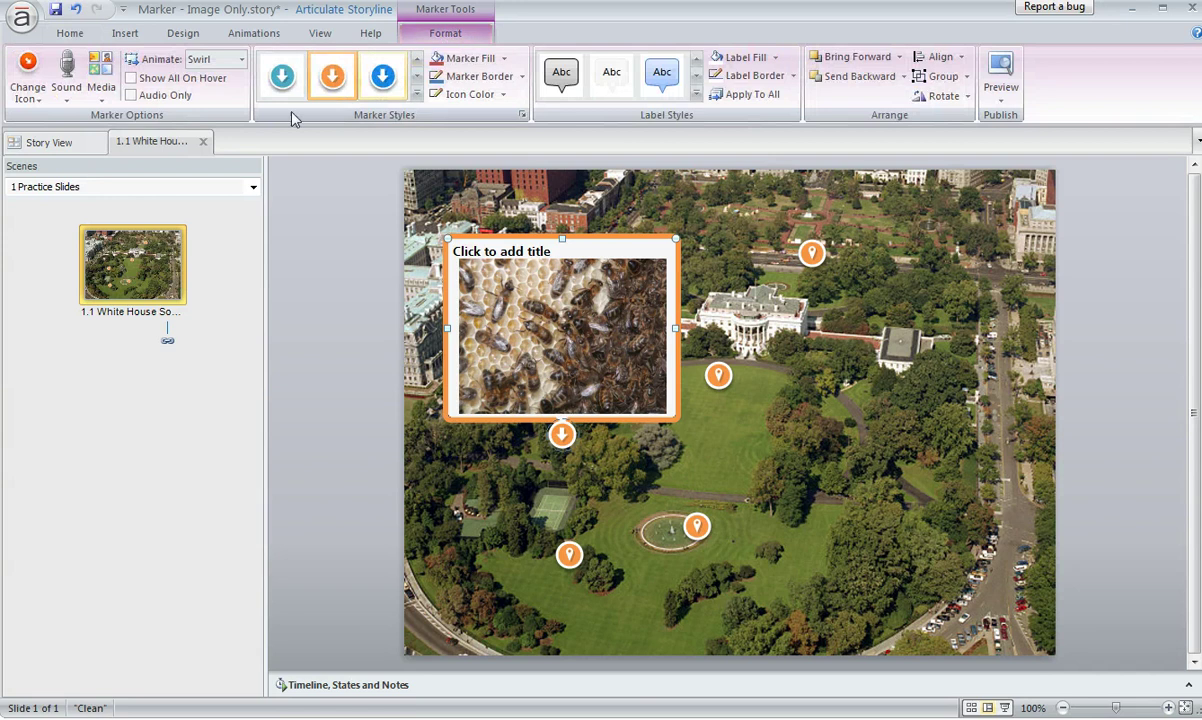
pyautogui.click(130, 79)
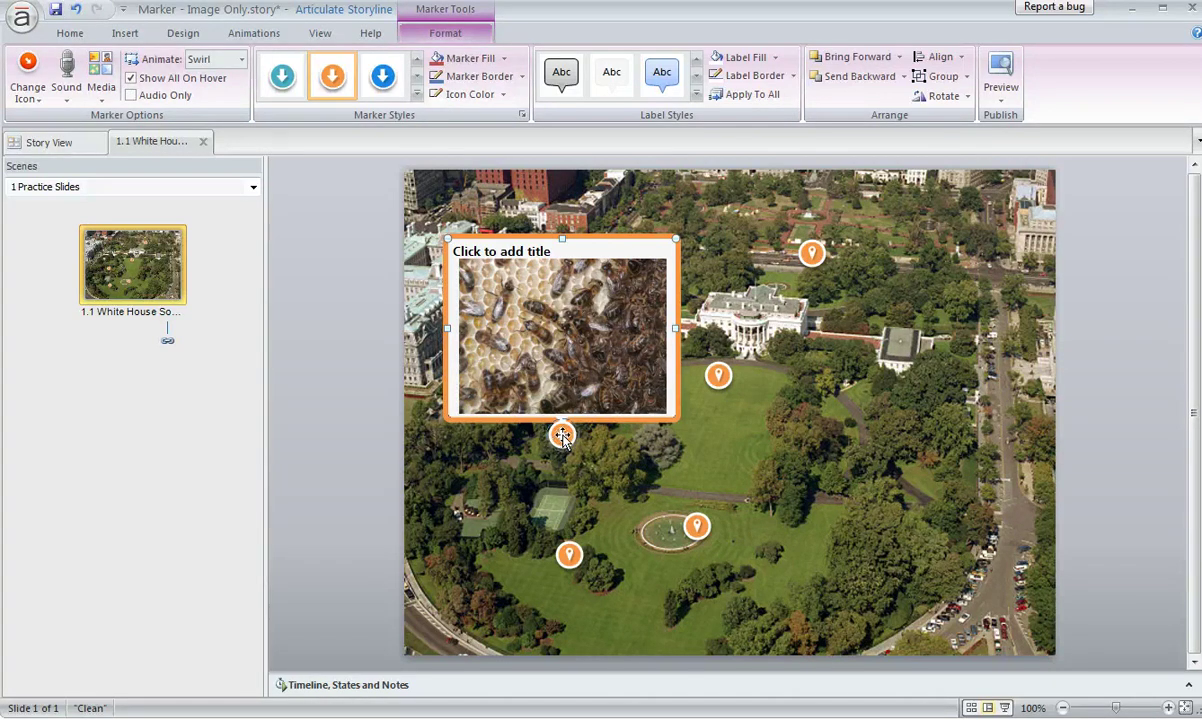
pyautogui.click(1000, 99)
pyautogui.click(1030, 193)
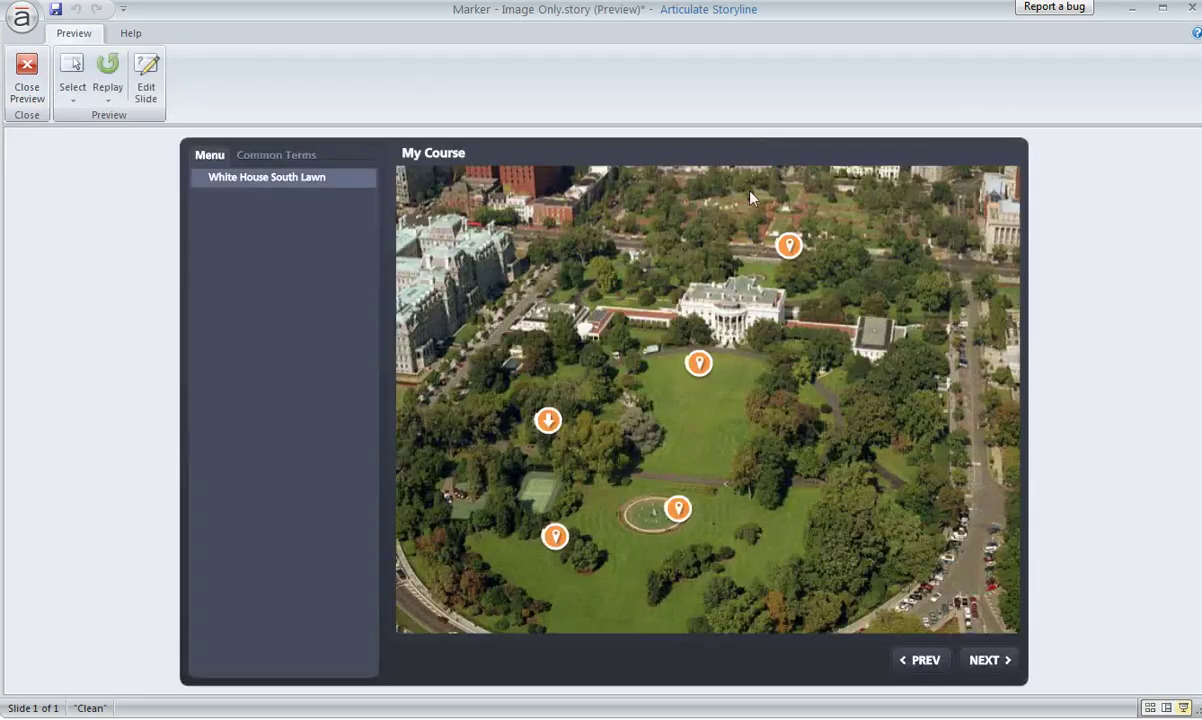
# Open the down-arrow marker's label in the preview to check it shows only the bees photo
pyautogui.click(548, 420)
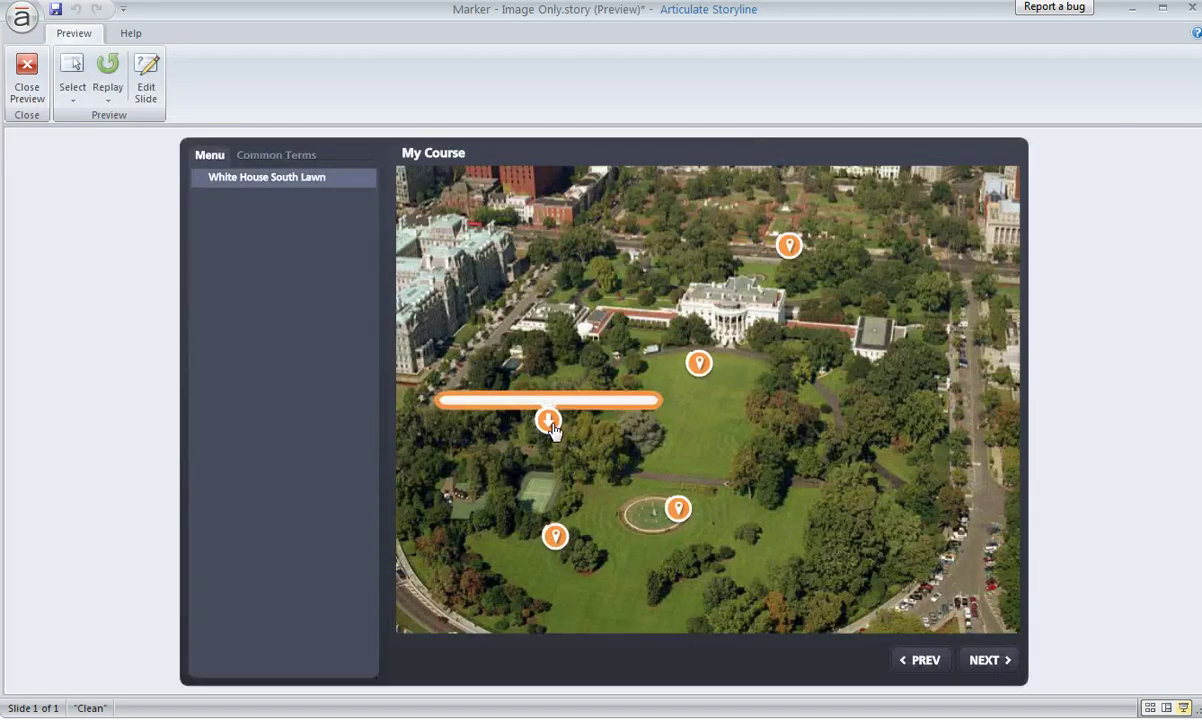